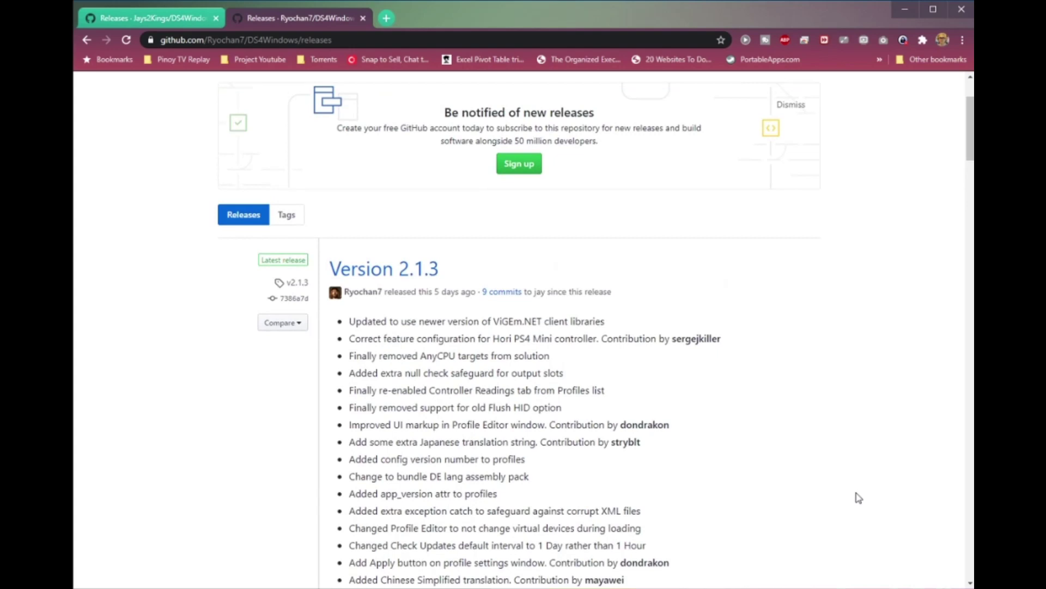
{"action": "scroll", "coordinate": [856, 498], "scroll_direction": "up", "scroll_amount": 3}
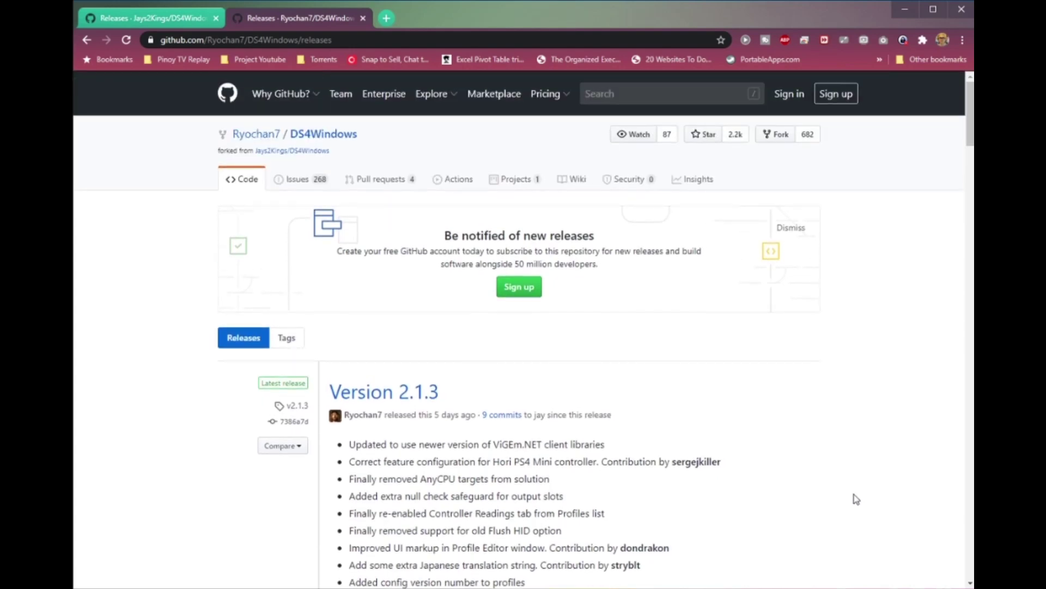
Step: Compare the DS4Windows 2.1.3 and 1.4.52 GitHub release pages across the two browser tabs
{"action": "scroll", "coordinate": [856, 498], "scroll_direction": "down", "scroll_amount": 7}
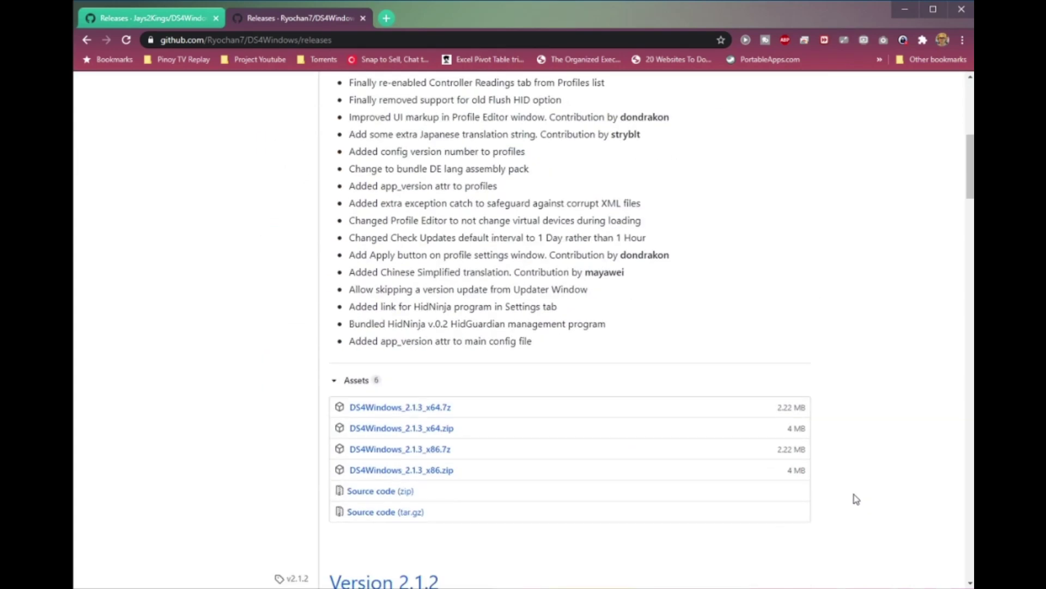
{"action": "left_click", "coordinate": [140, 17]}
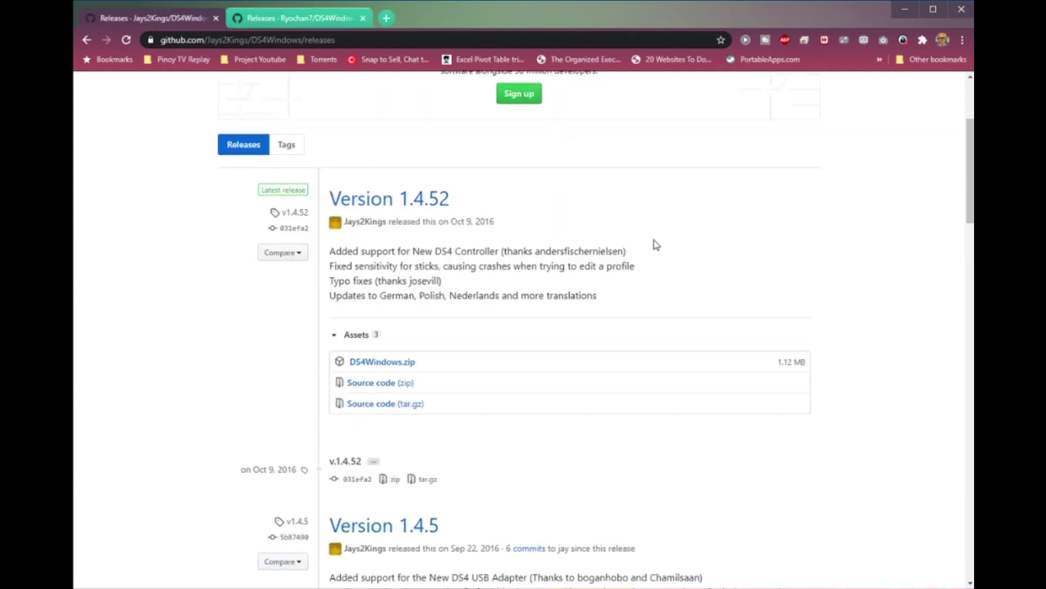
{"action": "scroll", "coordinate": [655, 245], "scroll_direction": "up", "scroll_amount": 3}
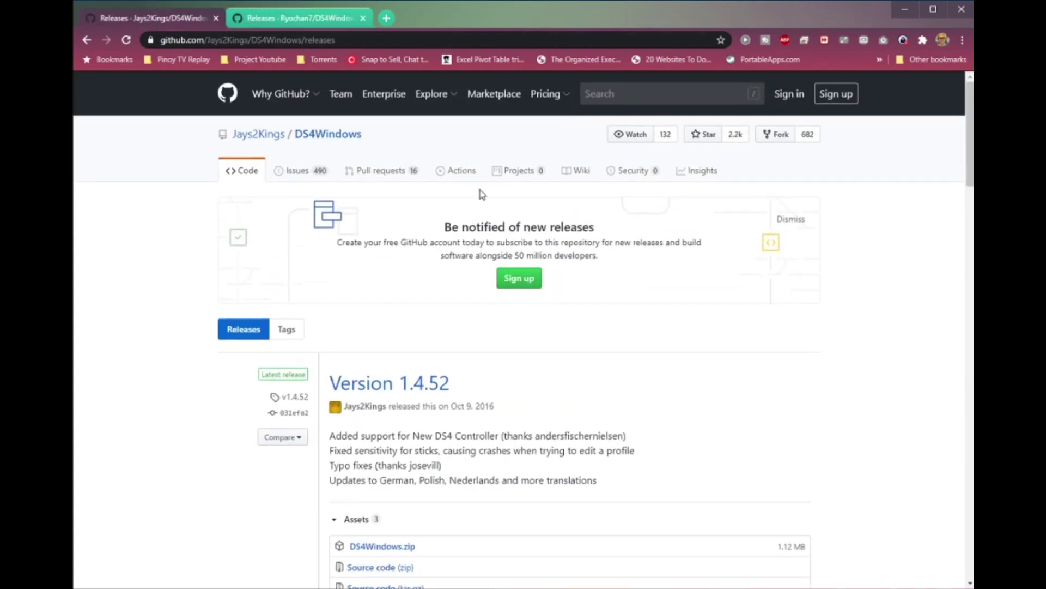
{"action": "key", "text": "ctrl+Tab"}
{"action": "scroll", "coordinate": [479, 198], "scroll_direction": "up", "scroll_amount": 8}
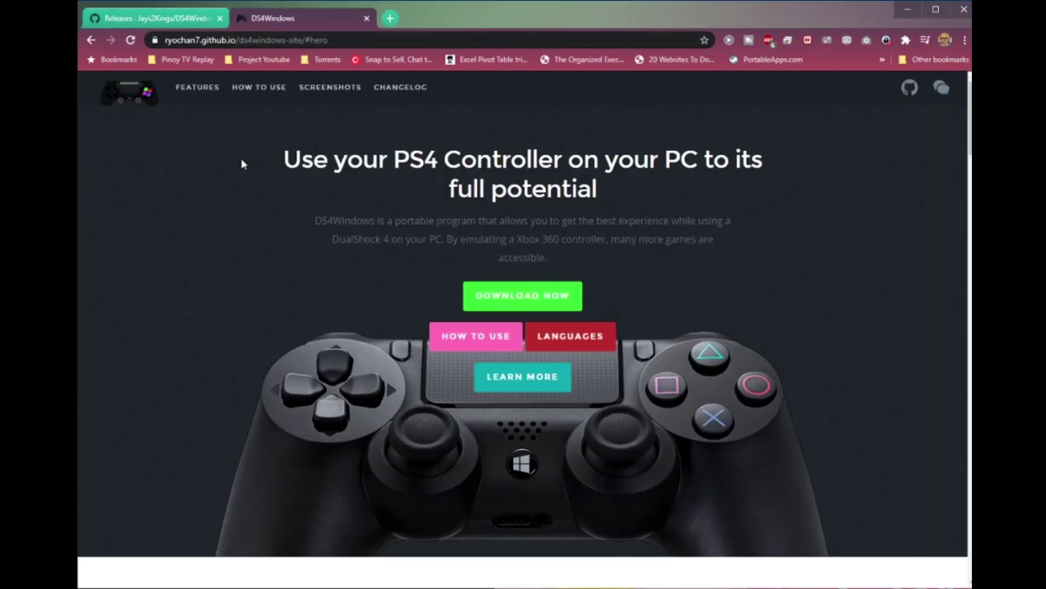
Step: Save DS4Windows_2.1.3_x64.zip from the 2.1.3 release assets into Downloads
{"action": "left_click", "coordinate": [518, 298]}
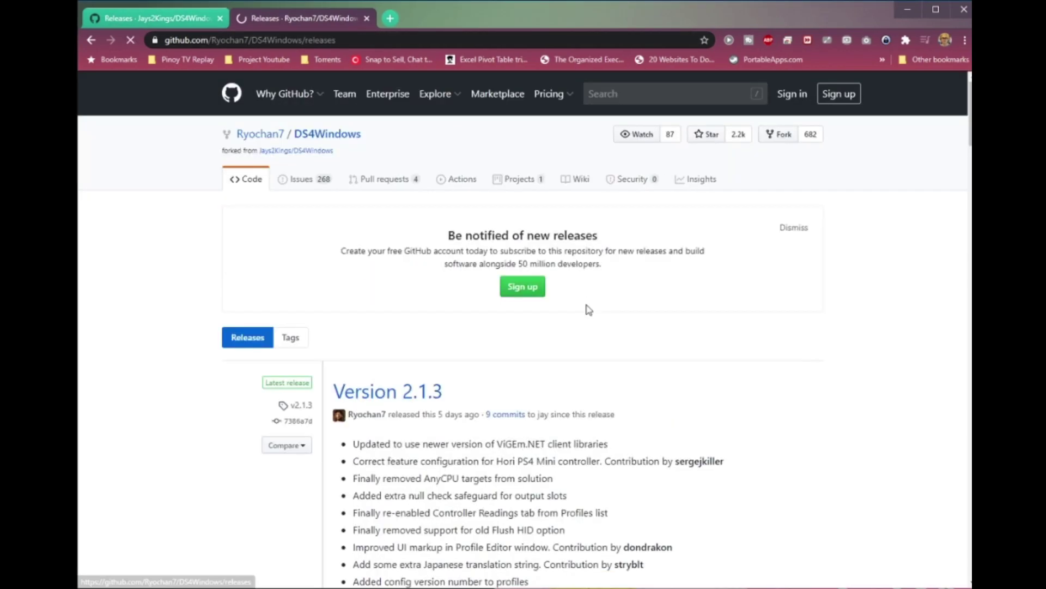
{"action": "scroll", "coordinate": [655, 384], "scroll_direction": "down", "scroll_amount": 2}
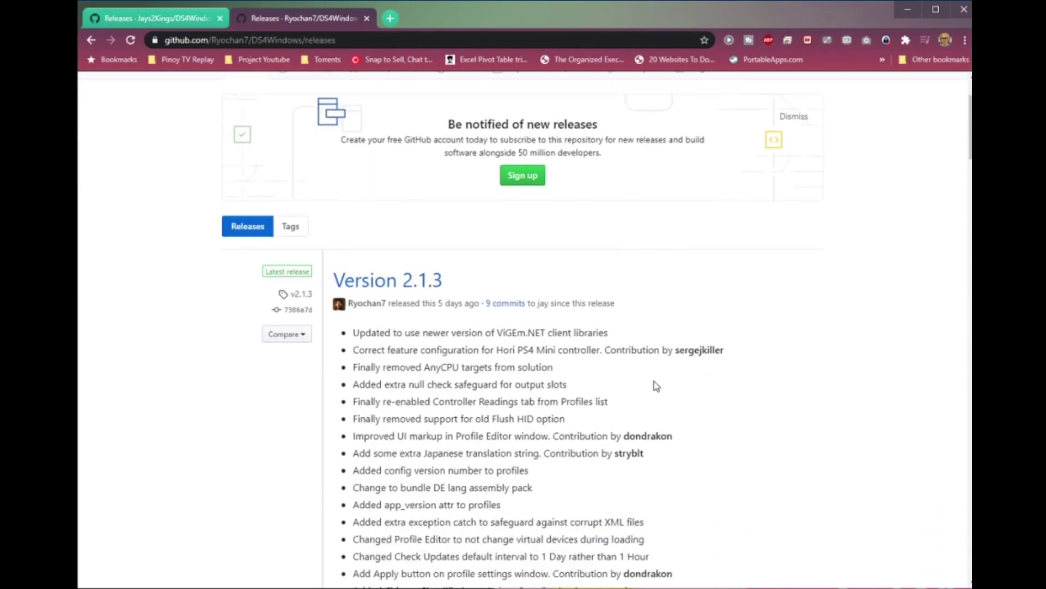
{"action": "scroll", "coordinate": [655, 386], "scroll_direction": "down", "scroll_amount": 5}
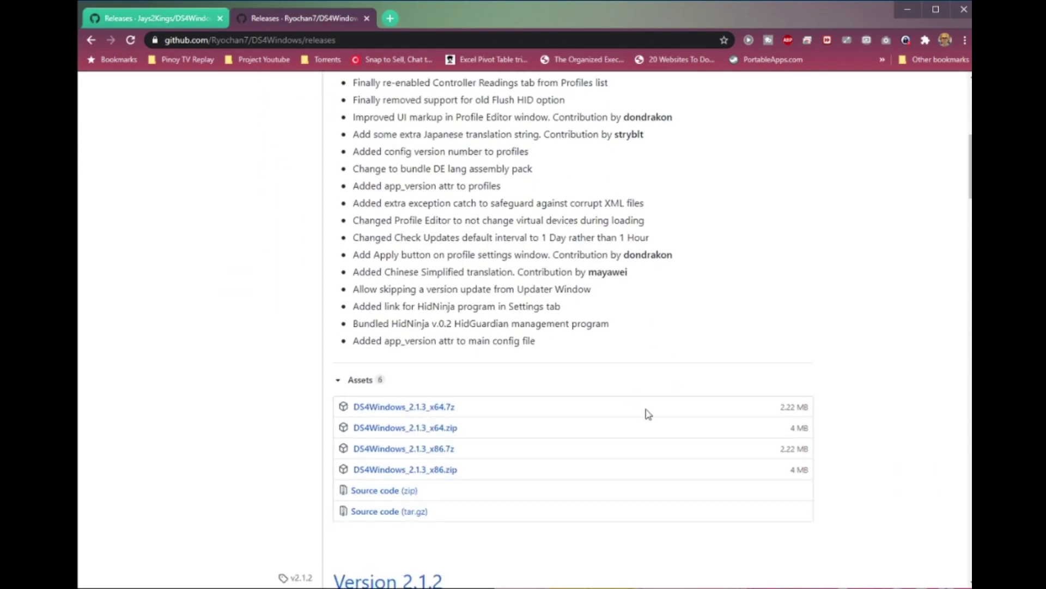
{"action": "left_click", "coordinate": [415, 434]}
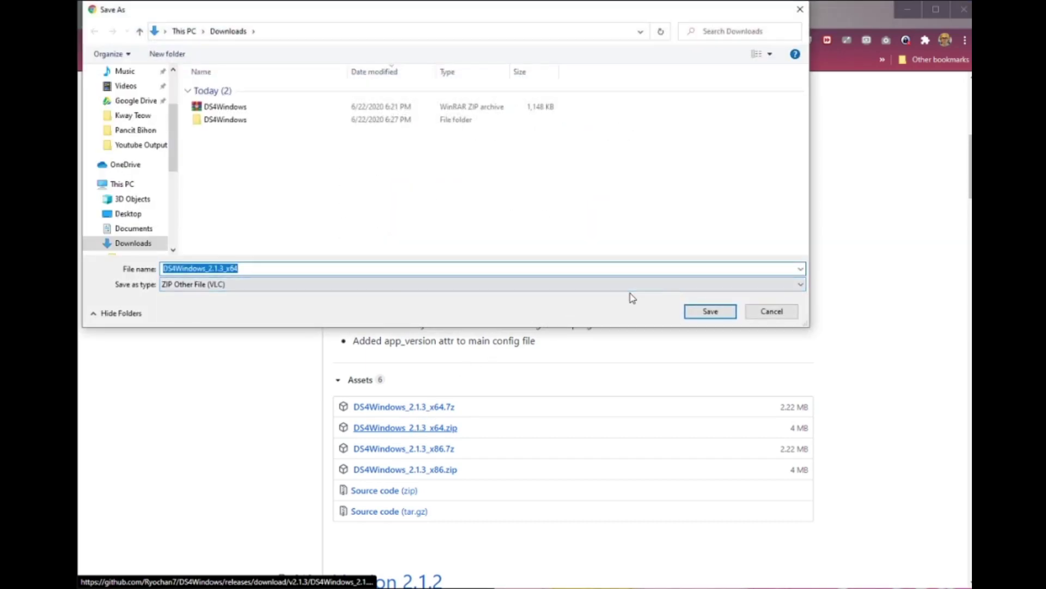
{"action": "left_click", "coordinate": [715, 311]}
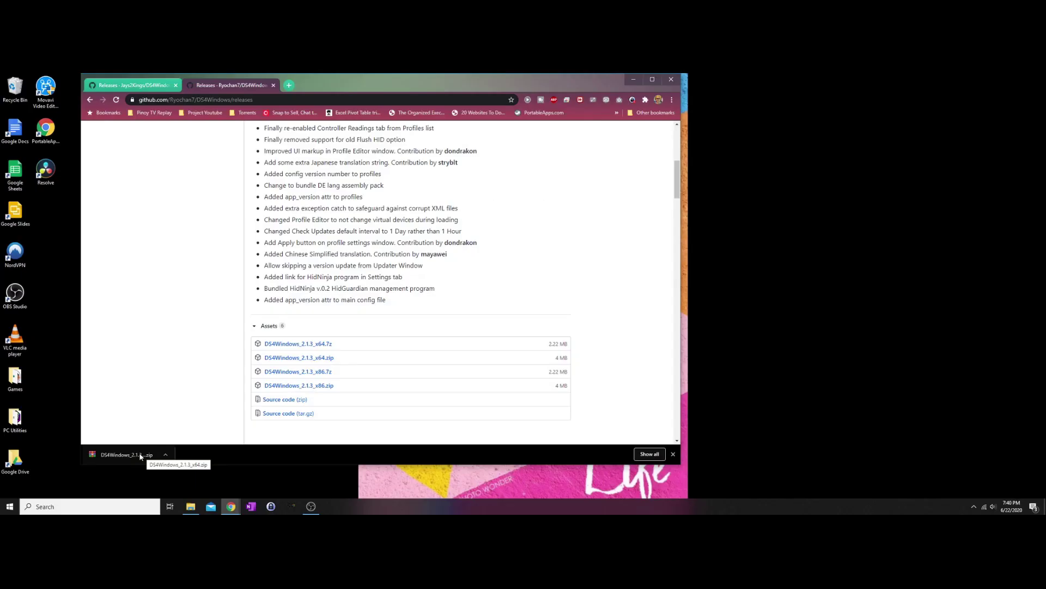
Step: Extract the archive's DS4Windows folder with WinRAR into DS4Windows_2.1.3_x64 under Downloads
{"action": "left_click", "coordinate": [169, 576]}
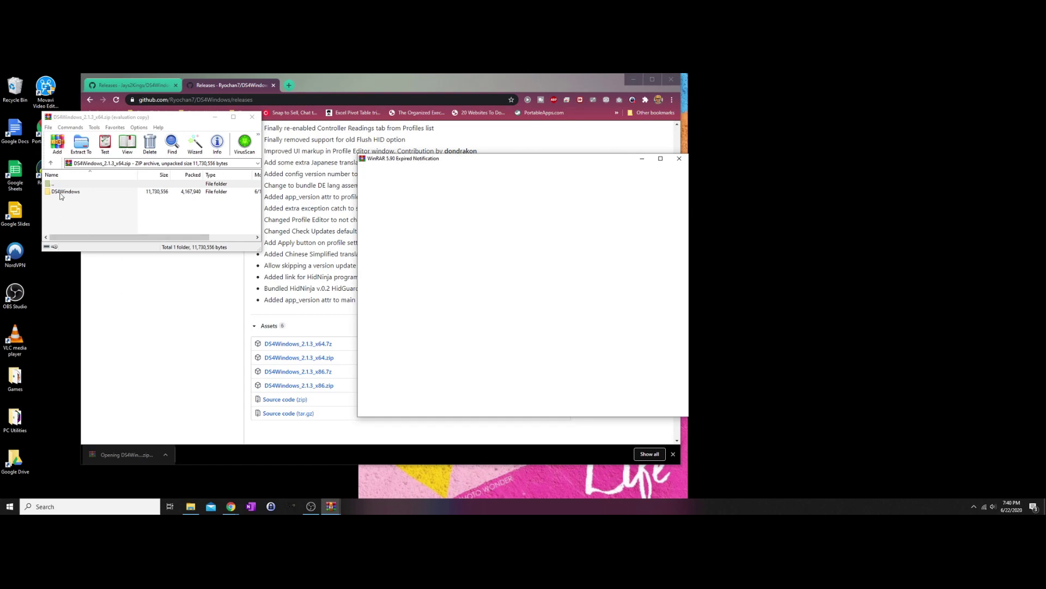
{"action": "left_click", "coordinate": [60, 192]}
{"action": "left_click", "coordinate": [82, 144]}
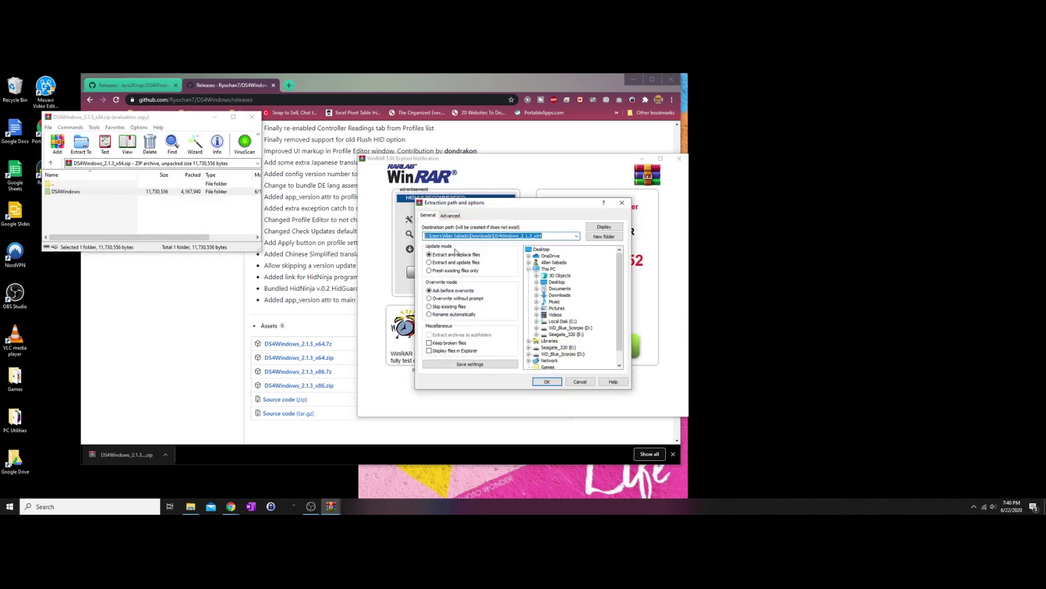
{"action": "left_click", "coordinate": [547, 381]}
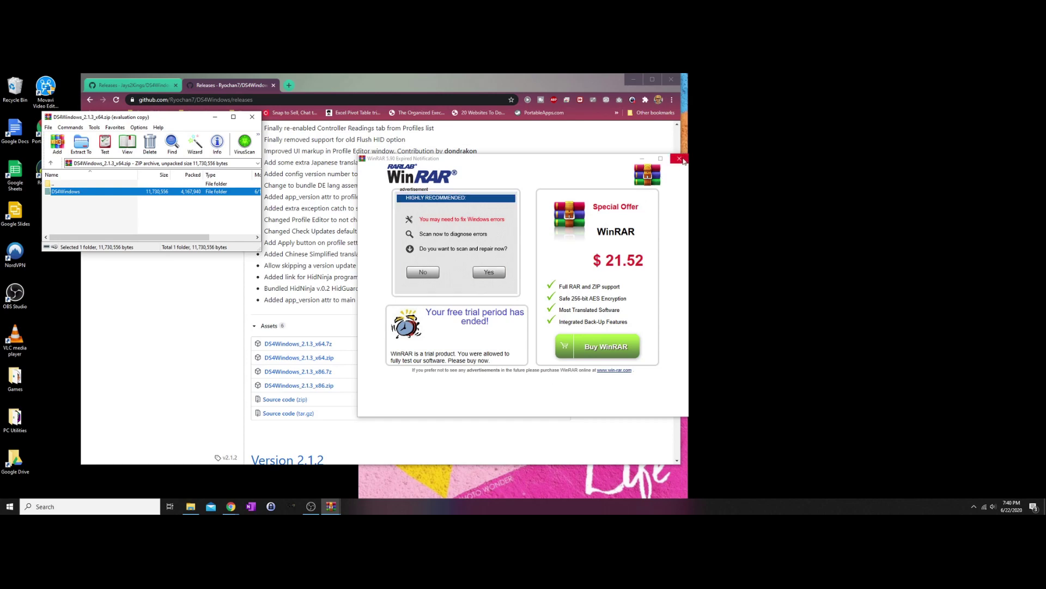
Step: Close WinRAR and browse File Explorer to Downloads\DS4Windows_2.1.3_x64\DS4Windows
{"action": "left_click", "coordinate": [252, 116]}
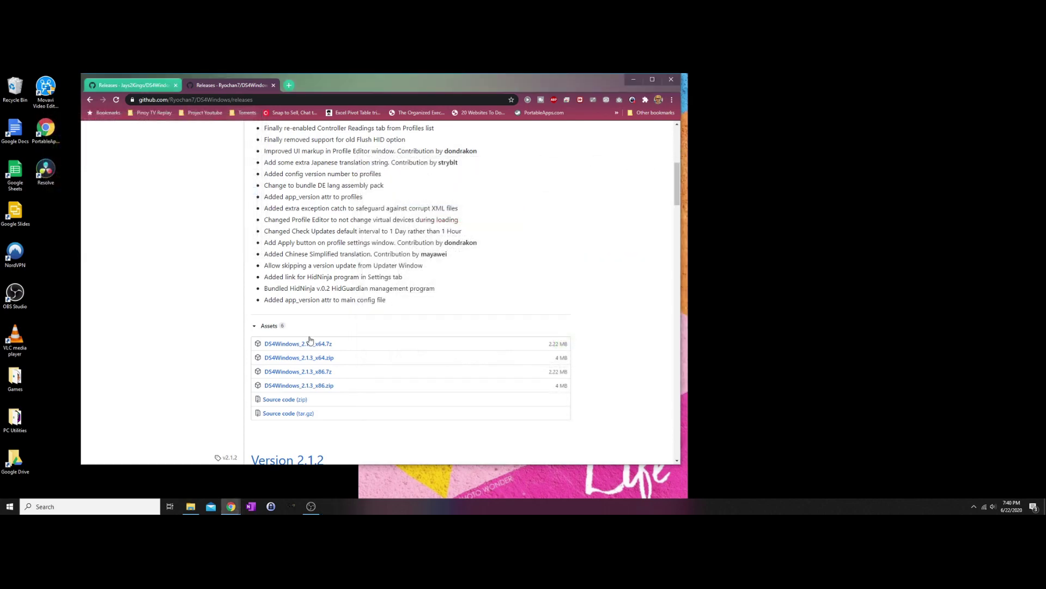
{"action": "left_click", "coordinate": [192, 507]}
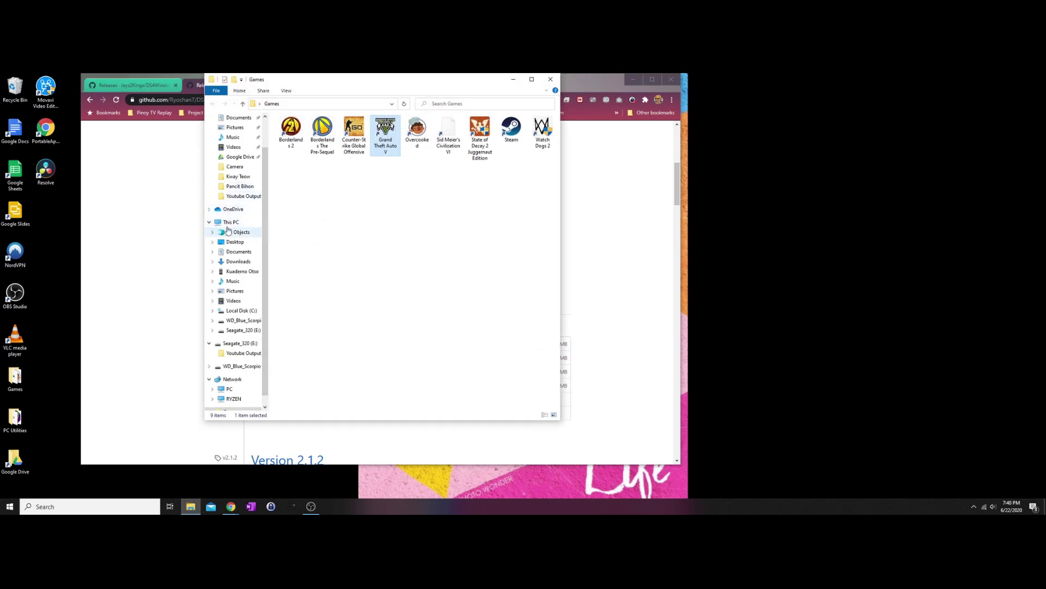
{"action": "left_click", "coordinate": [237, 262]}
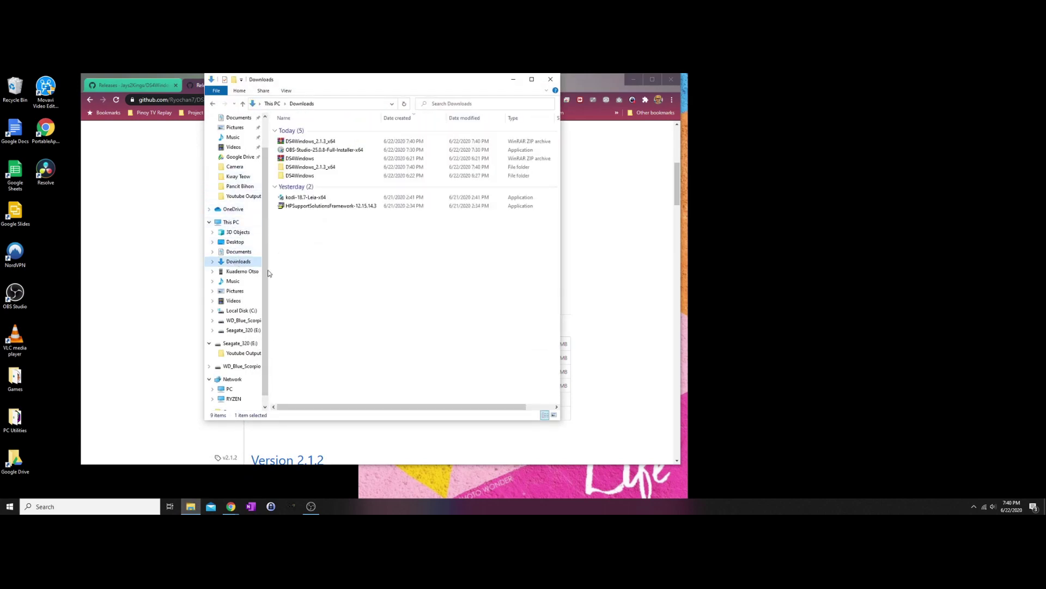
{"action": "double_click", "coordinate": [315, 167]}
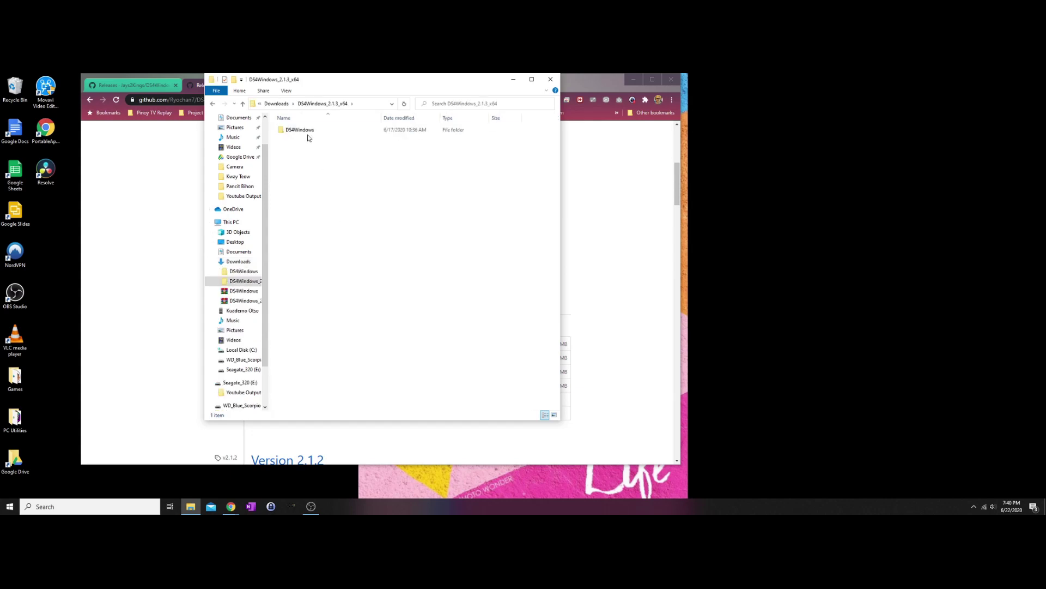
{"action": "double_click", "coordinate": [307, 130]}
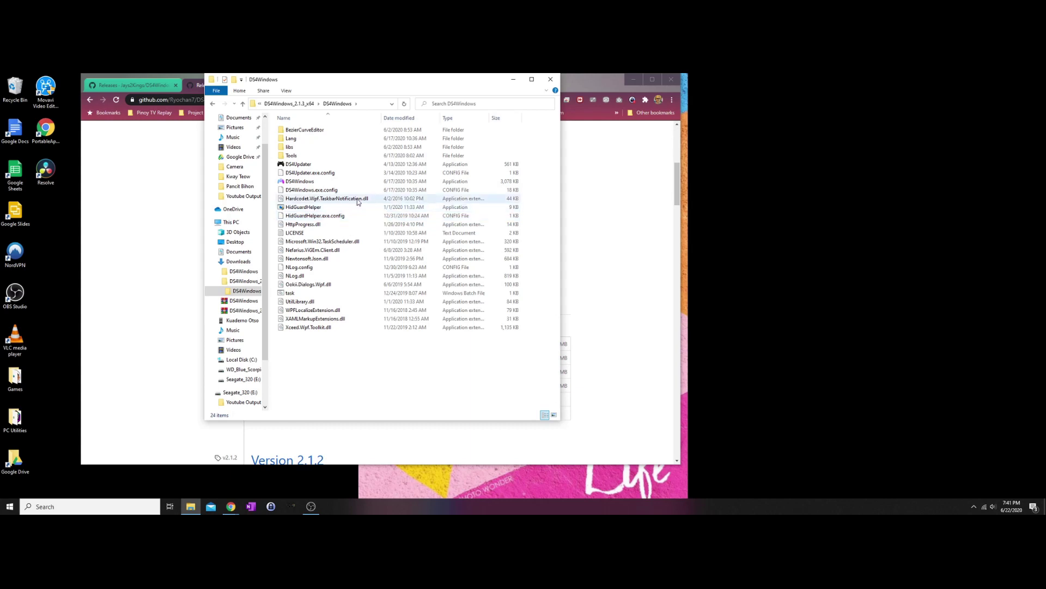
Step: Launch DS4Windows.exe, store settings in Program Folder, and start the ViGEmBus driver install
{"action": "double_click", "coordinate": [303, 184]}
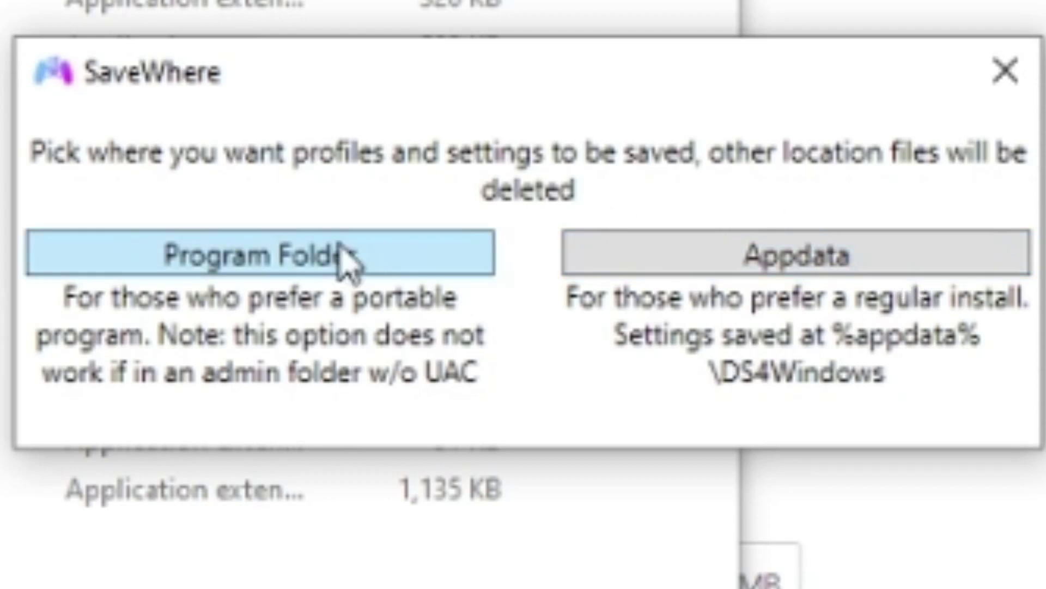
{"action": "left_click", "coordinate": [245, 263]}
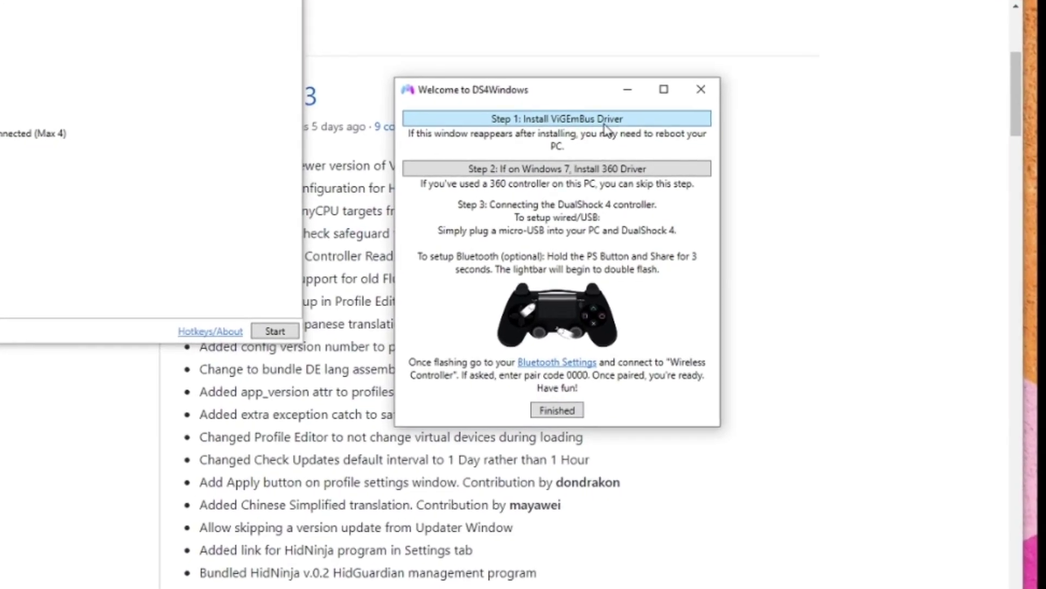
{"action": "left_click", "coordinate": [567, 129]}
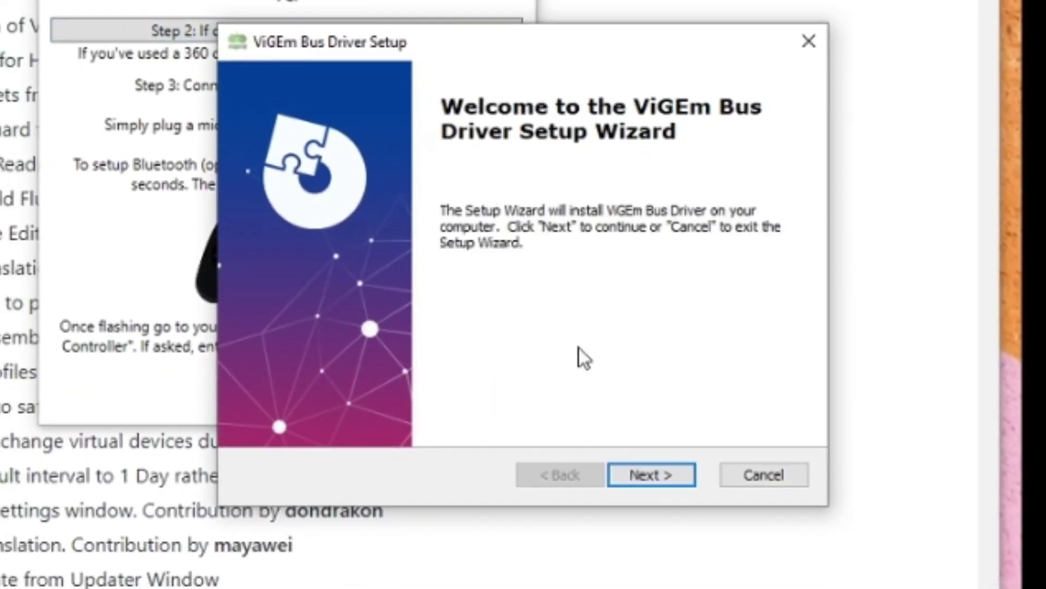
Step: Run the ViGEm Bus Driver Setup Wizard through Next, Install and Finish
{"action": "left_click", "coordinate": [666, 470]}
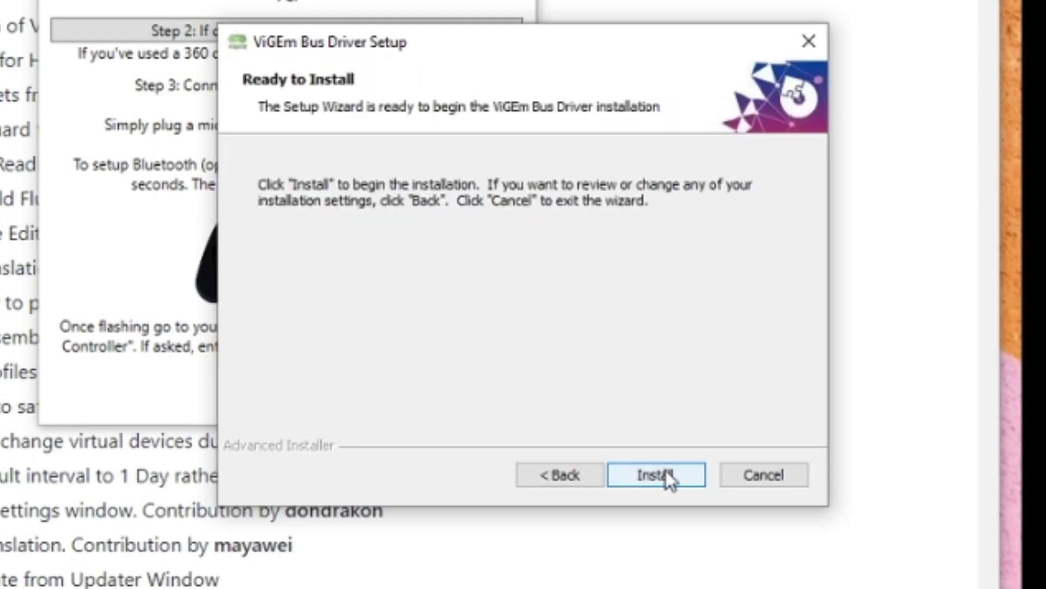
{"action": "left_click", "coordinate": [666, 470]}
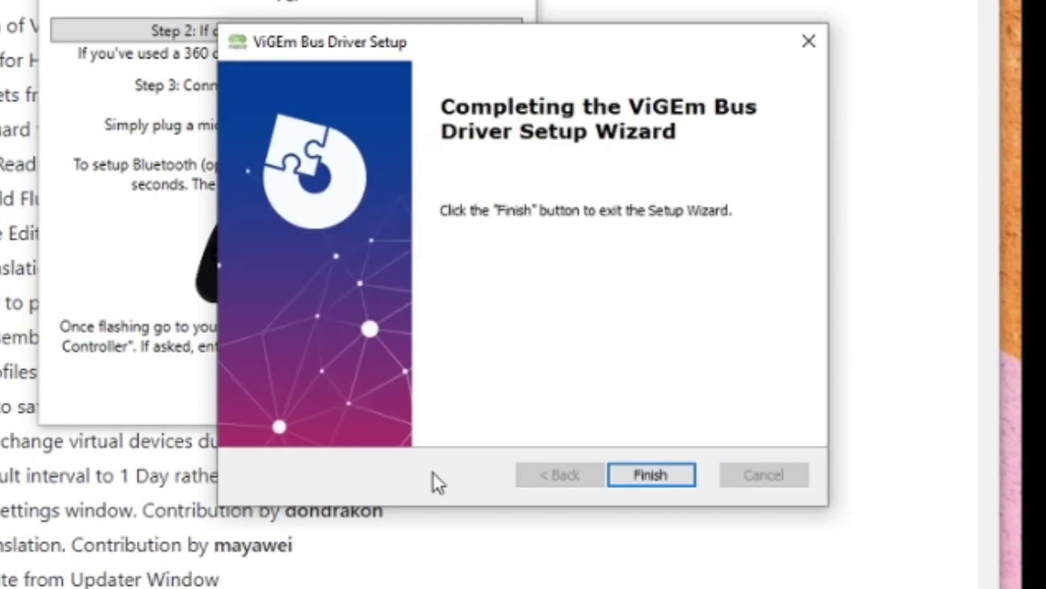
{"action": "left_click", "coordinate": [678, 485]}
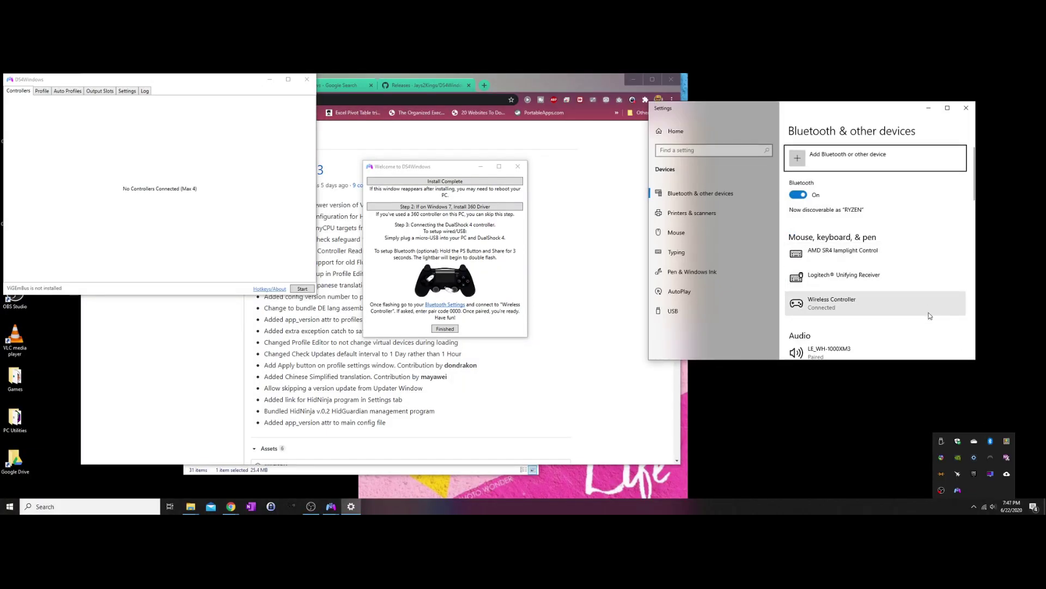
Step: Verify the Wireless Controller reads Connected in Bluetooth devices, then dismiss the DS4Windows welcome window
{"action": "scroll", "coordinate": [930, 316], "scroll_direction": "down", "scroll_amount": 3}
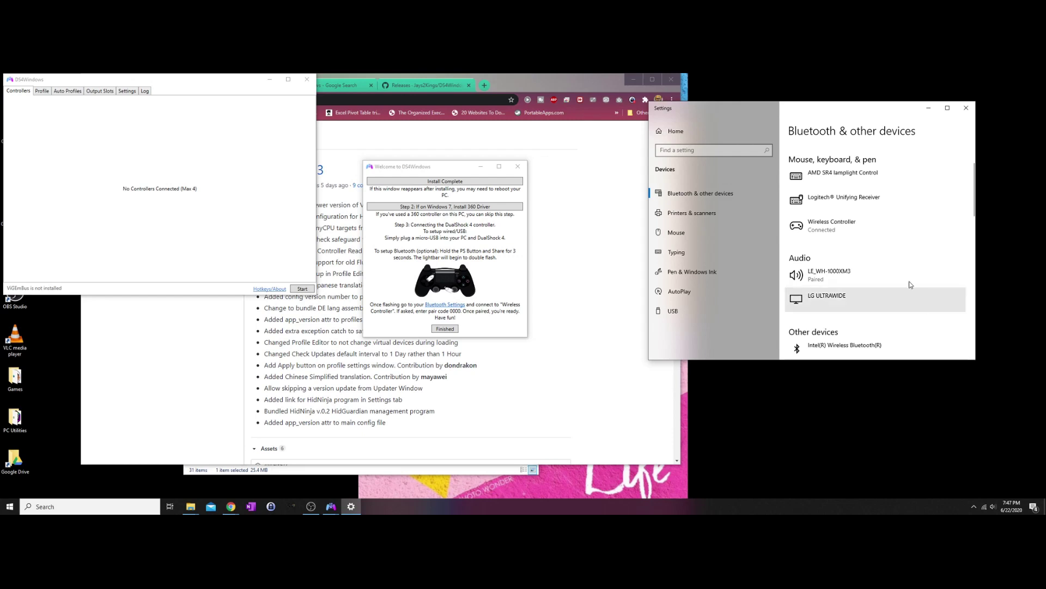
{"action": "left_click", "coordinate": [842, 232]}
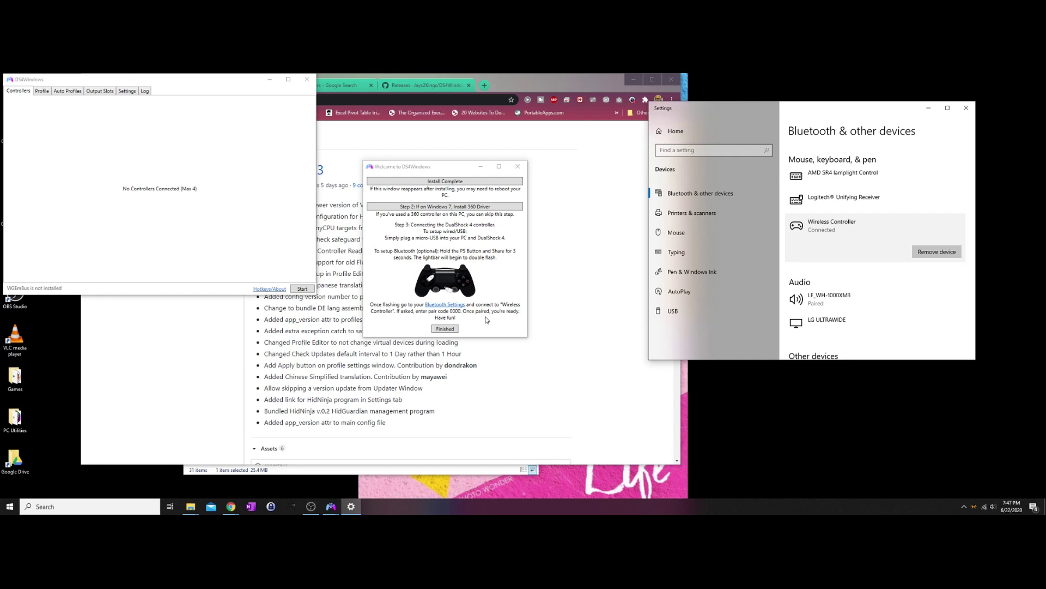
{"action": "key", "text": "Up"}
{"action": "key", "text": "Up"}
{"action": "key", "text": "Down"}
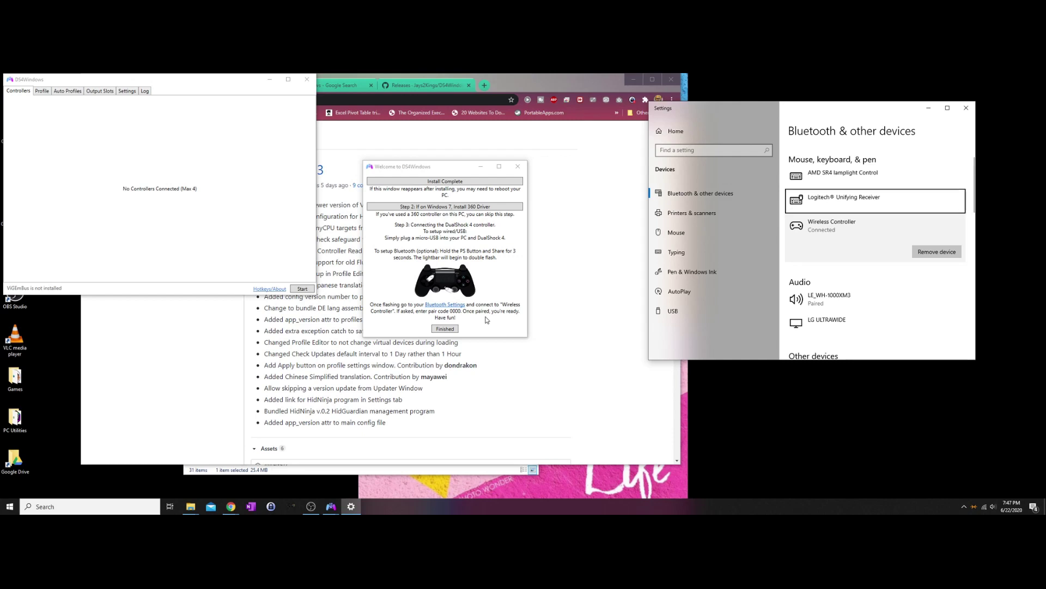
{"action": "key", "text": "Down"}
{"action": "key", "text": "Down"}
{"action": "key", "text": "Down"}
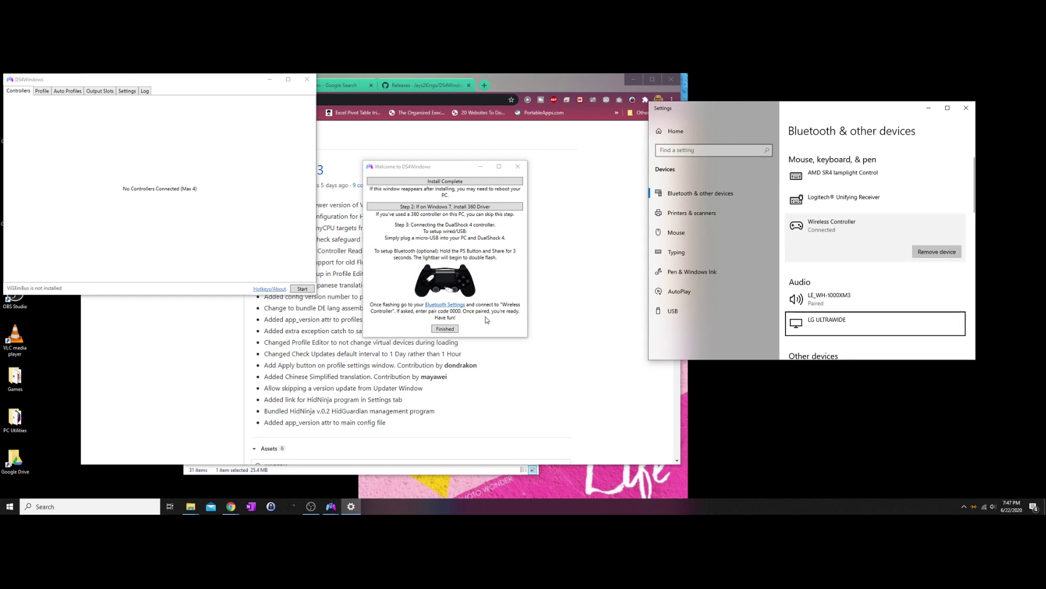
{"action": "key", "text": "Down"}
{"action": "key", "text": "shift+Tab"}
{"action": "key", "text": "Up"}
{"action": "key", "text": "Up"}
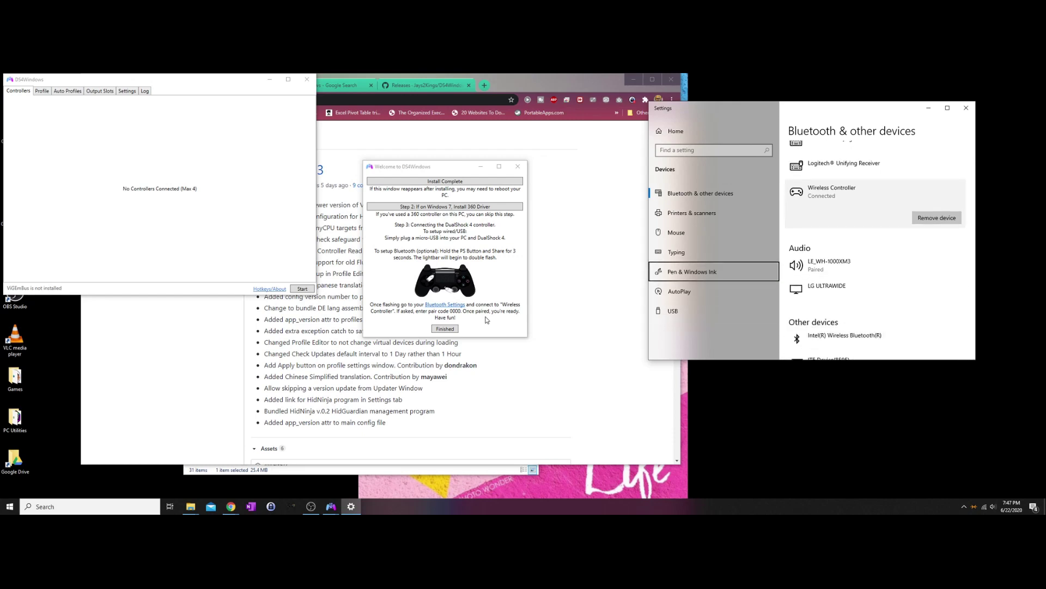
{"action": "key", "text": "Up"}
{"action": "key", "text": "Up"}
{"action": "key", "text": "Up"}
{"action": "key", "text": "Up"}
{"action": "key", "text": "Up"}
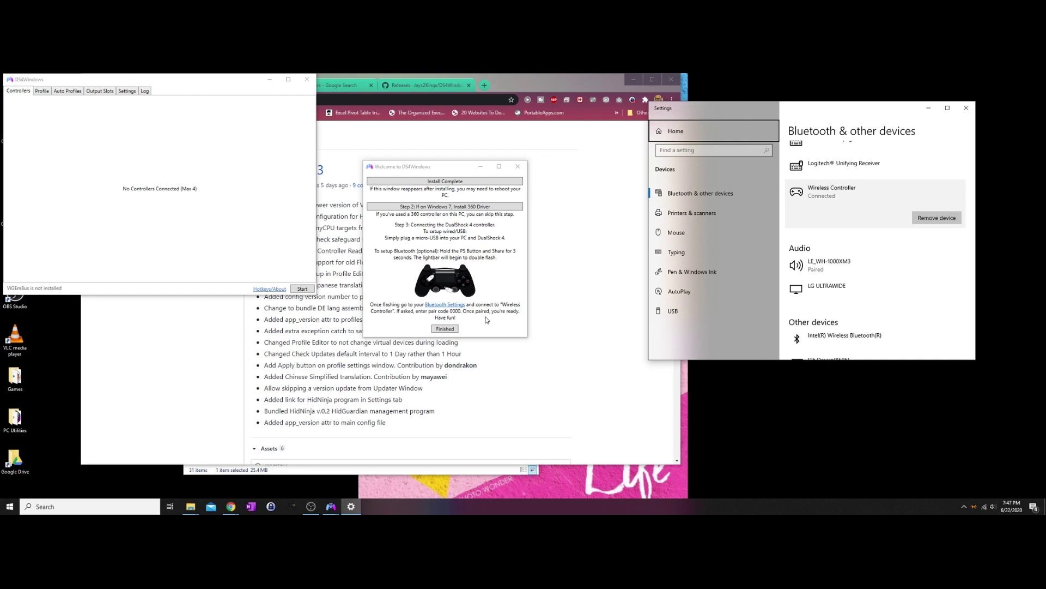
{"action": "left_click", "coordinate": [449, 329]}
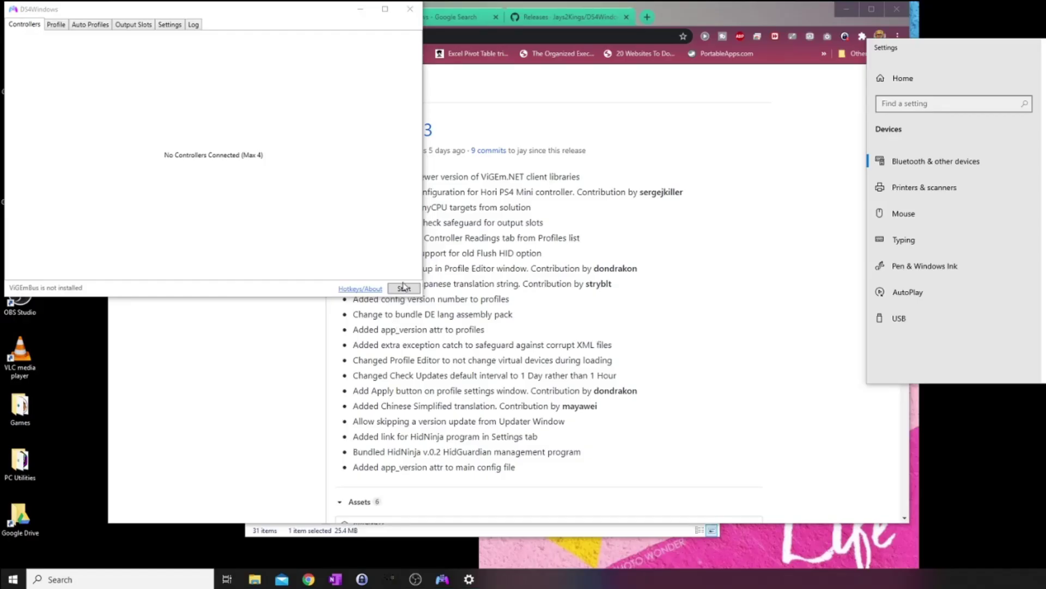
Step: Start the DS4Windows service so the DS4 controller appears as Controller 1 with the Default profile
{"action": "left_click", "coordinate": [403, 288]}
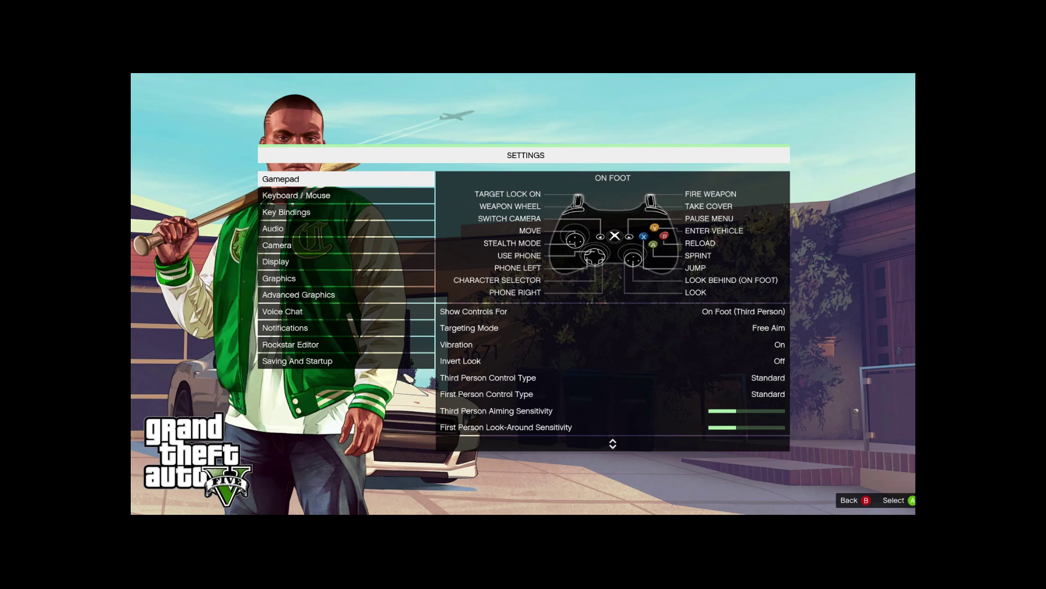
Step: Cycle the Show Controls For option in GTA V's Gamepad settings to preview layouts like In Vehicle
{"action": "key", "text": "Return"}
{"action": "key", "text": "Down"}
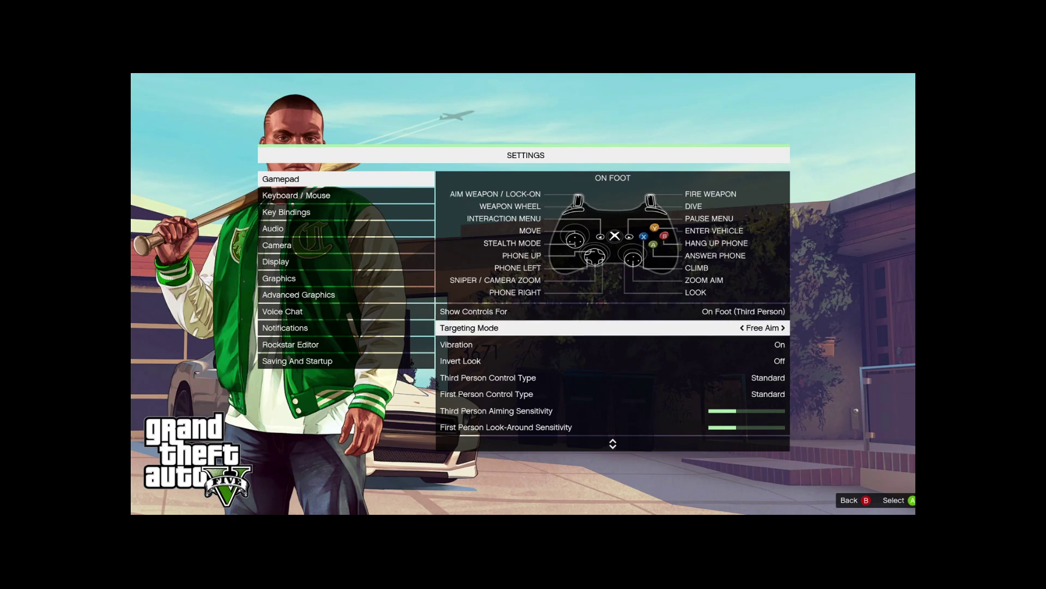
{"action": "key", "text": "Up"}
{"action": "key", "text": "Right"}
{"action": "key", "text": "Right"}
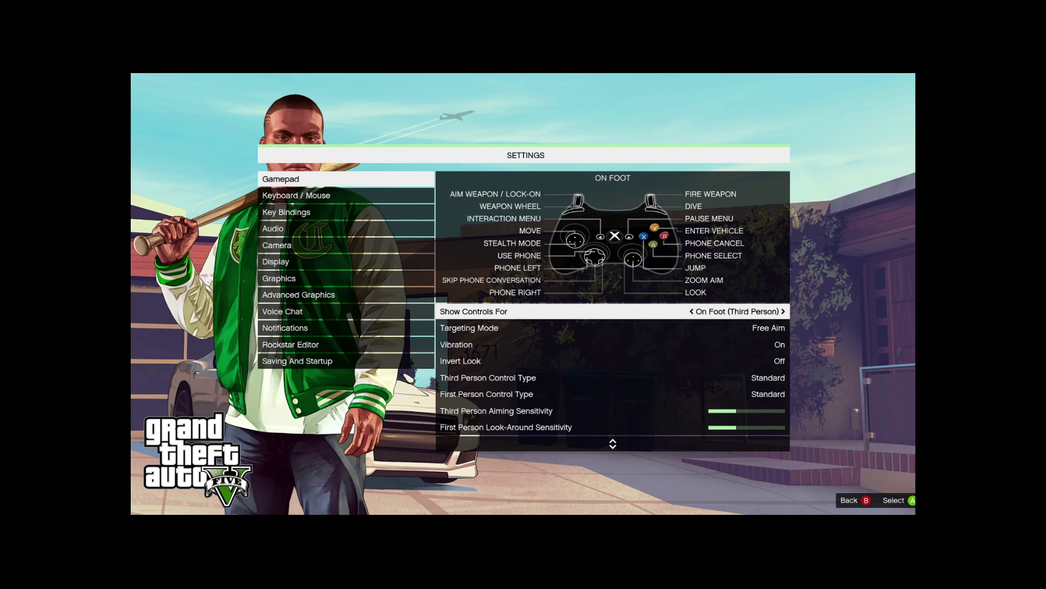
Step: Return to the GTA V main menu and launch STORY MODE
{"action": "key", "text": "Escape"}
{"action": "key", "text": "Escape"}
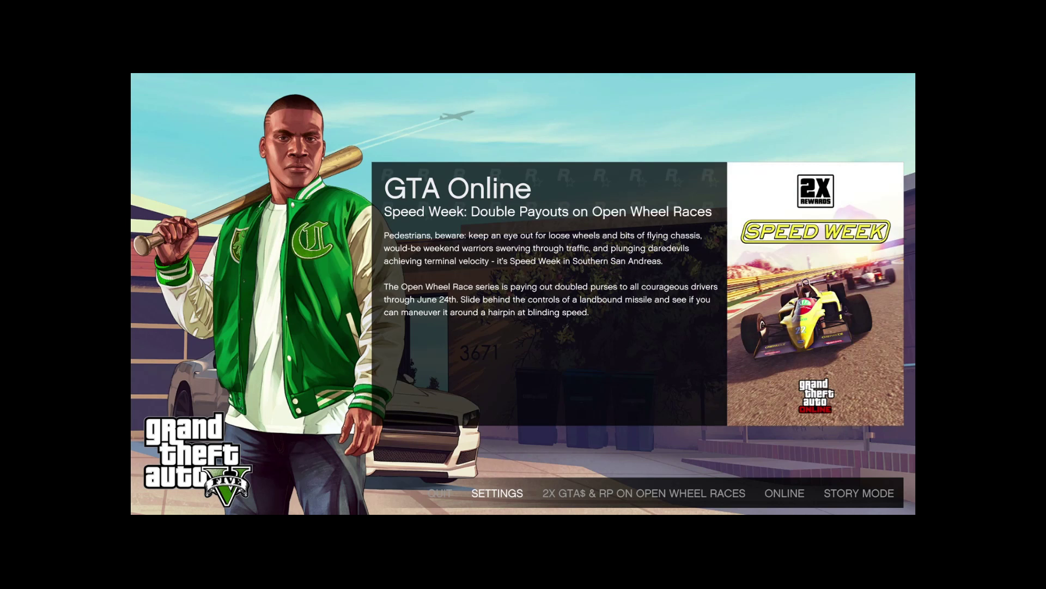
{"action": "key", "text": "Right"}
{"action": "key", "text": "Right"}
{"action": "key", "text": "Right"}
{"action": "key", "text": "Left"}
{"action": "key", "text": "Right"}
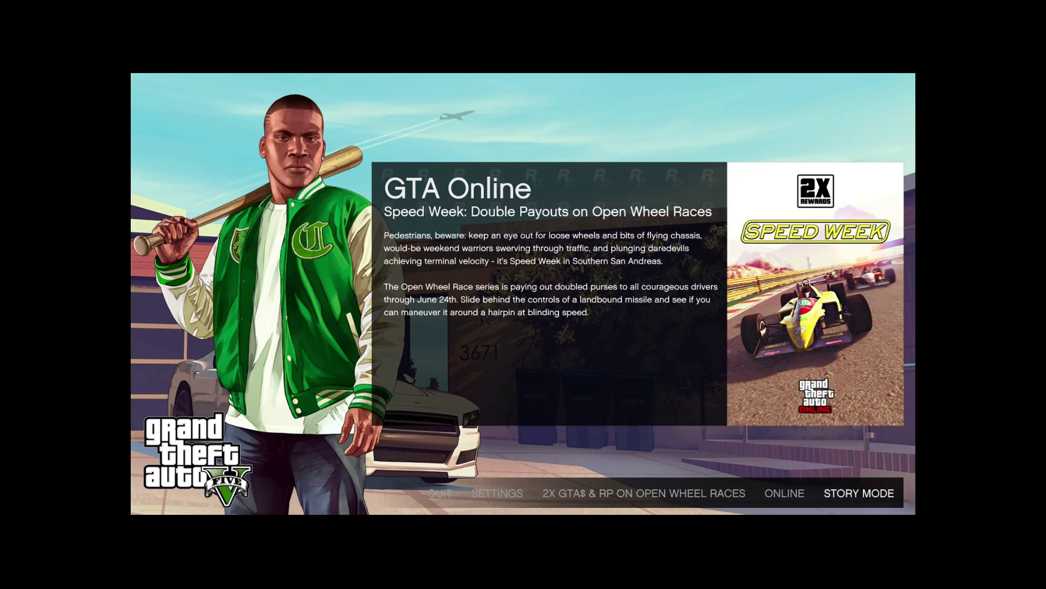
{"action": "key", "text": "Return"}
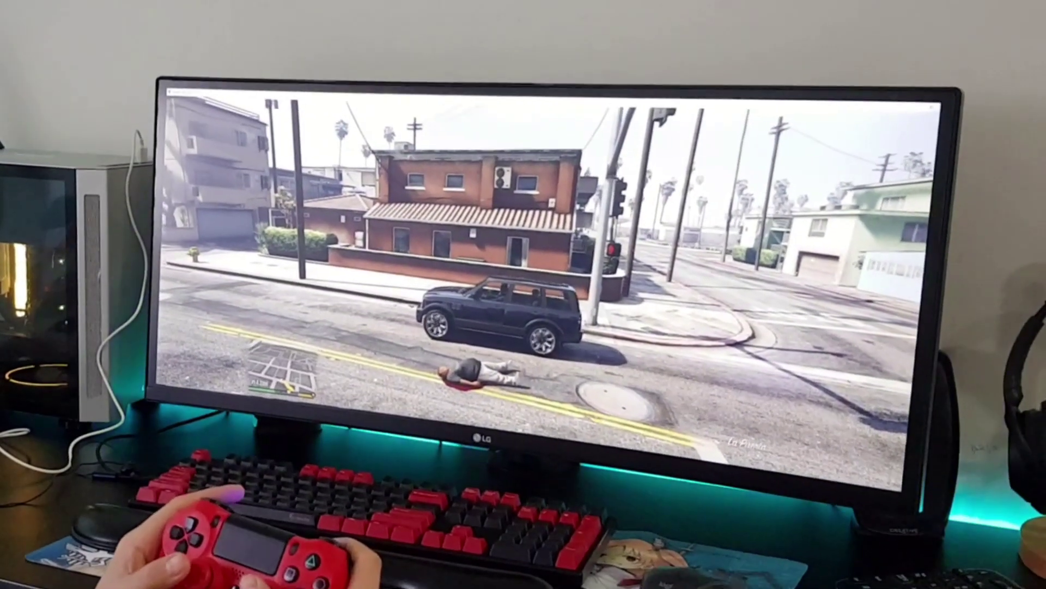